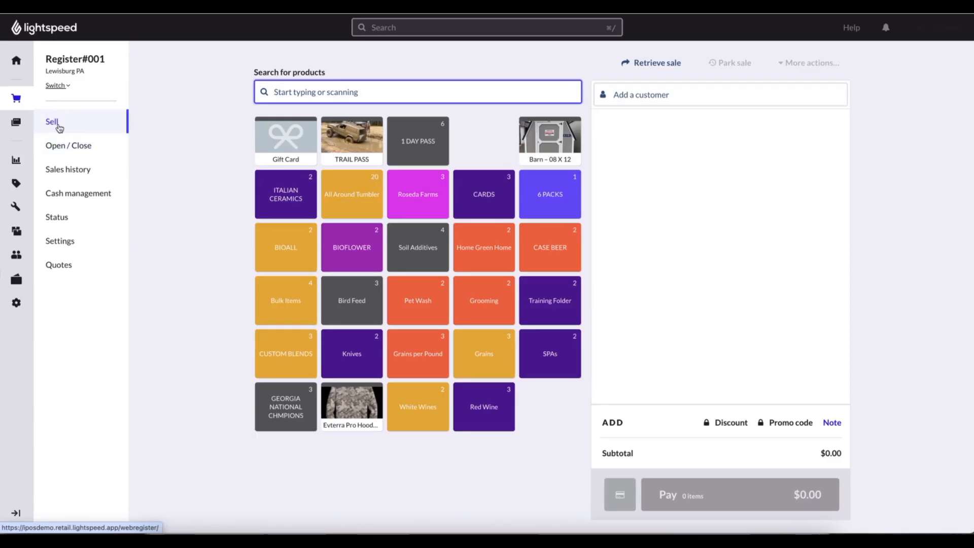
Review the quick key layouts in the register settings and open DEMO LAYOUT for editing.
left_click(62, 244)
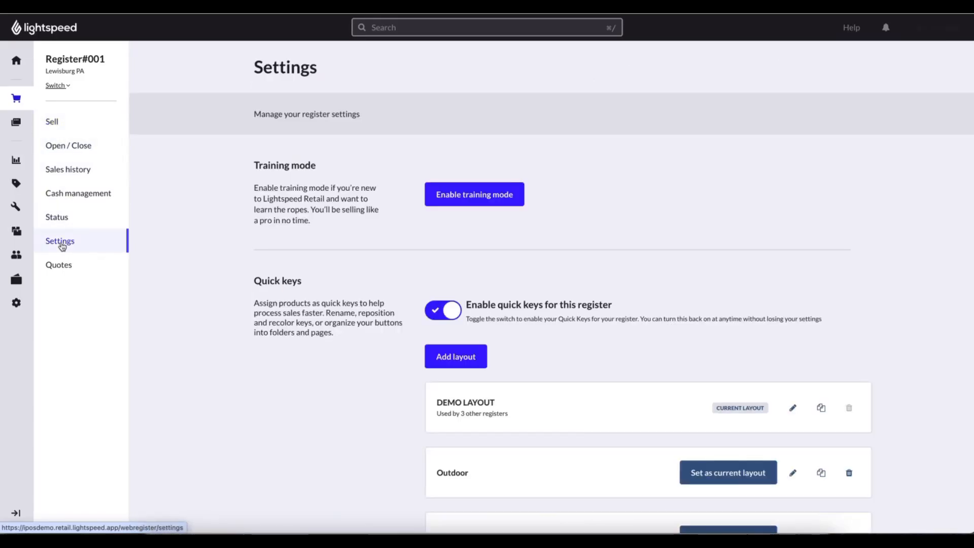
scroll(522, 268, "down", 3)
scroll(522, 267, "down", 4)
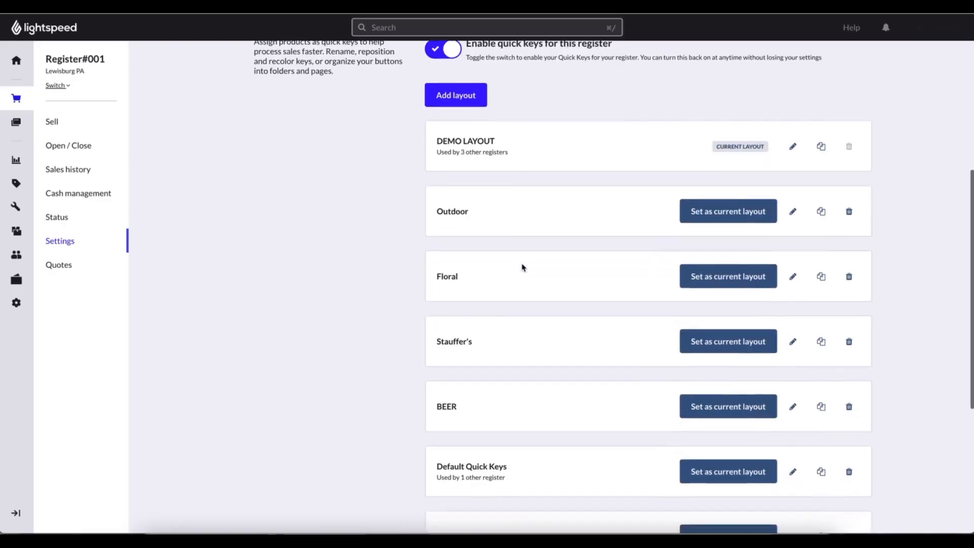
scroll(559, 259, "down", 3)
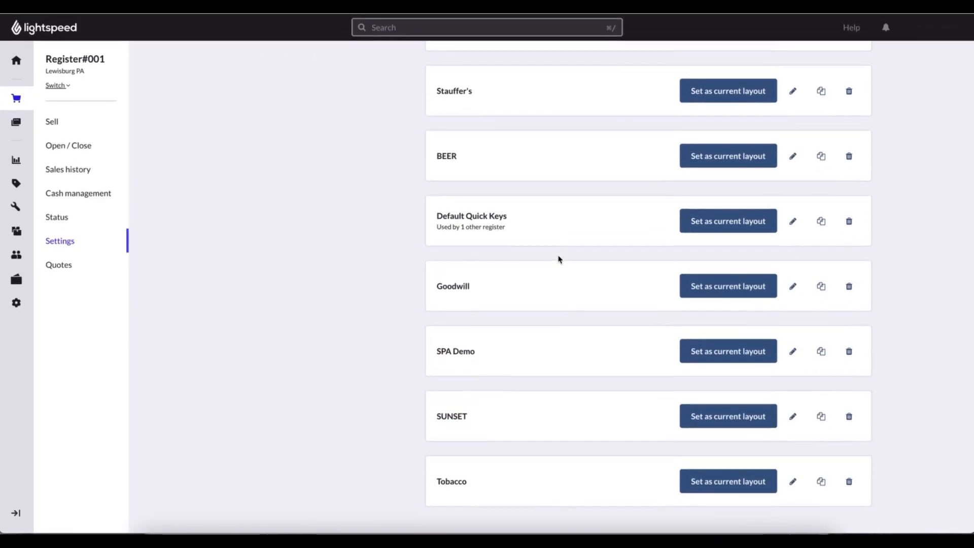
scroll(559, 259, "up", 6)
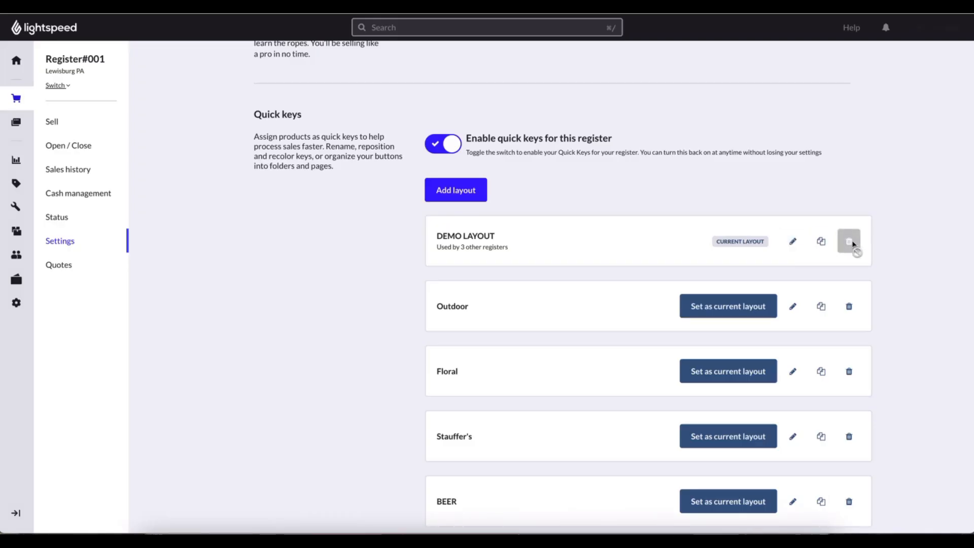
left_click(794, 245)
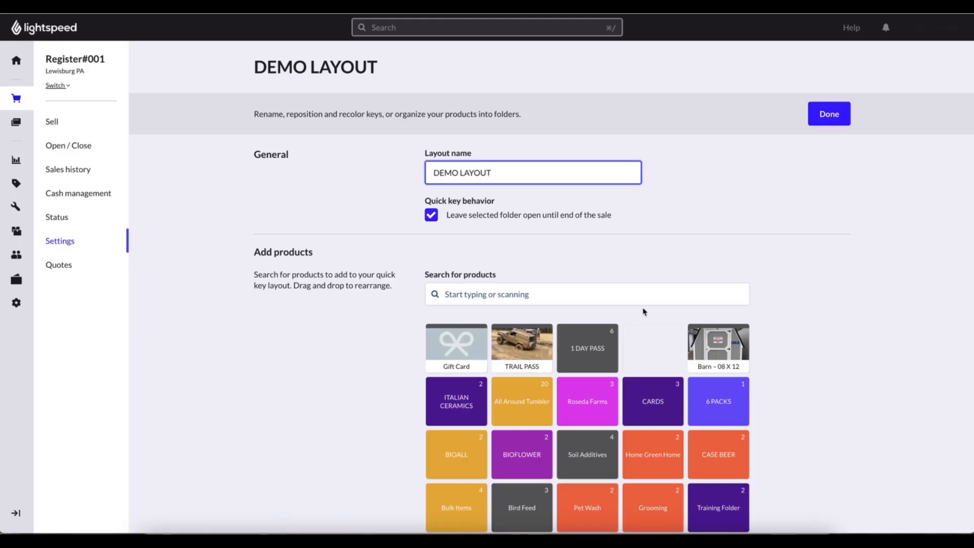
Examine the All Around Tumbler folder's products and its label and colour options, leaving the folder as it is.
scroll(643, 335, "down", 3)
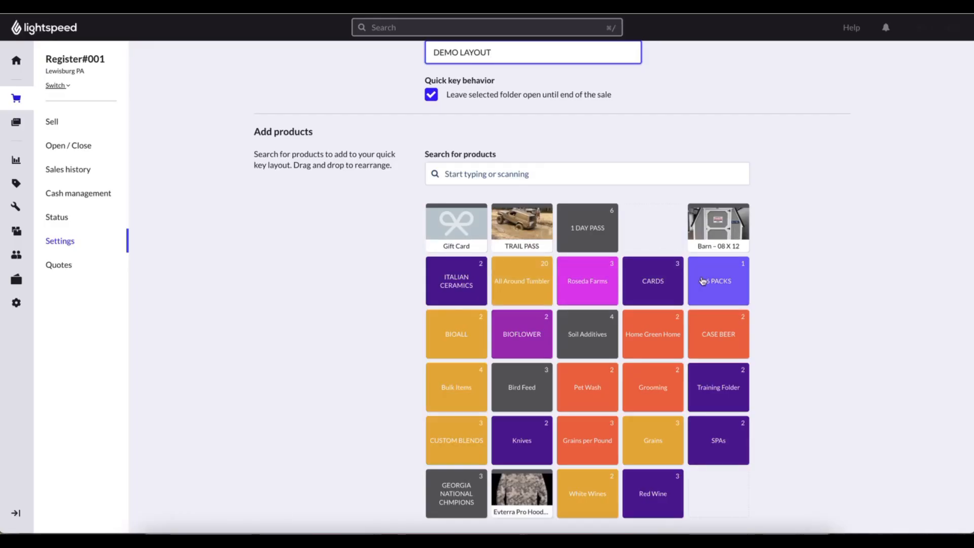
left_click(523, 288)
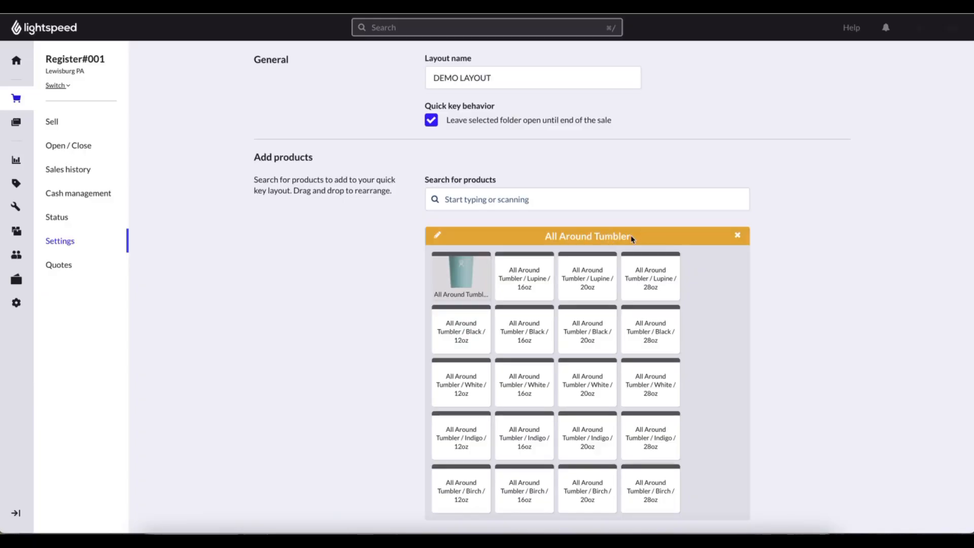
left_click(438, 235)
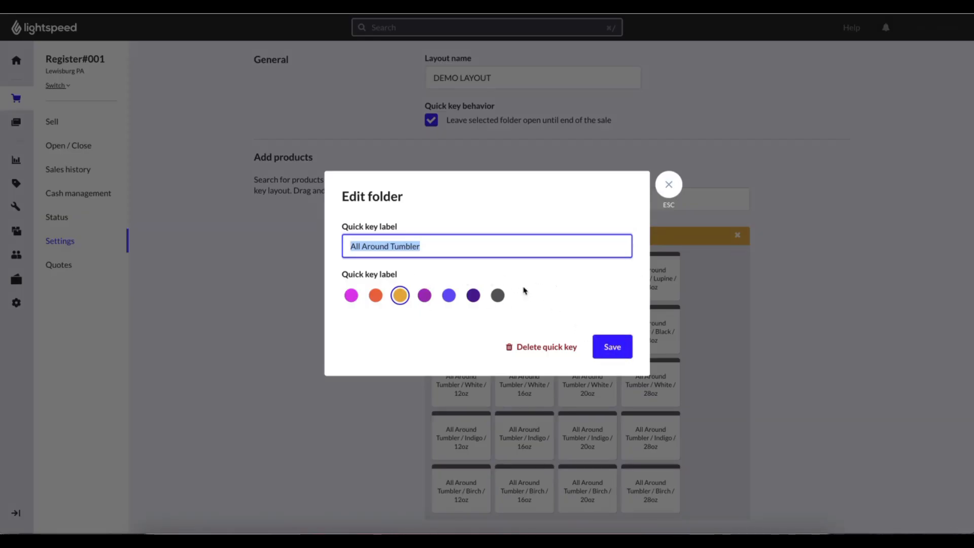
left_click(668, 184)
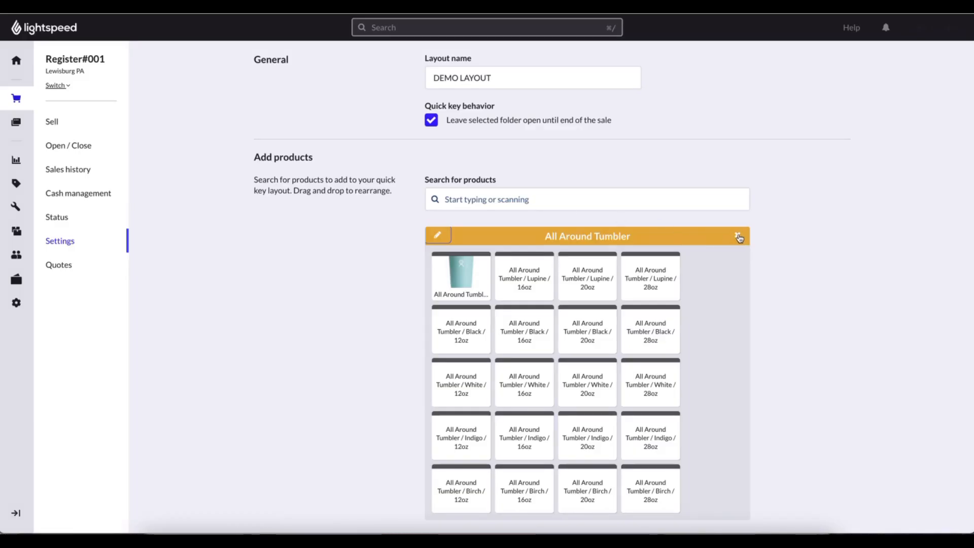
left_click_drag(656, 270, 650, 324)
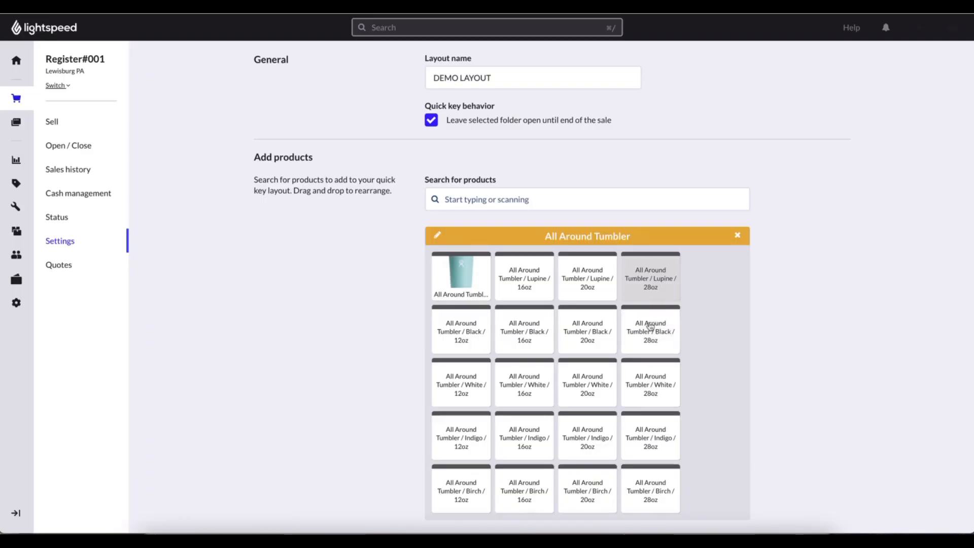
left_click(740, 235)
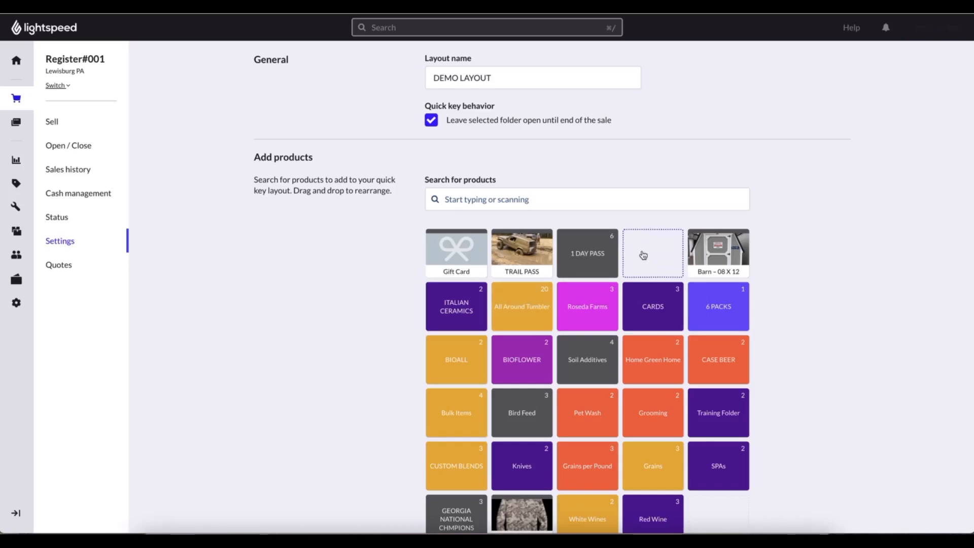
left_click(603, 198)
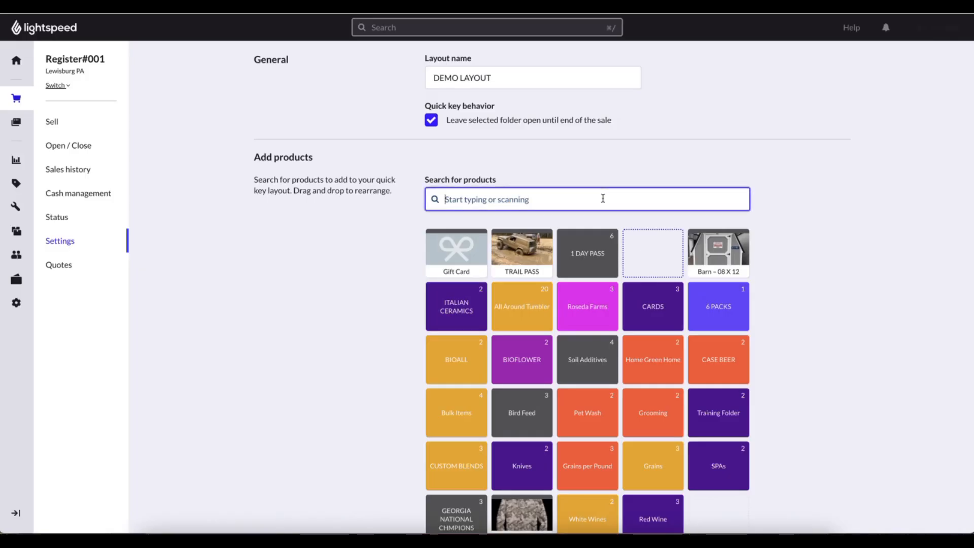
type("new belguim")
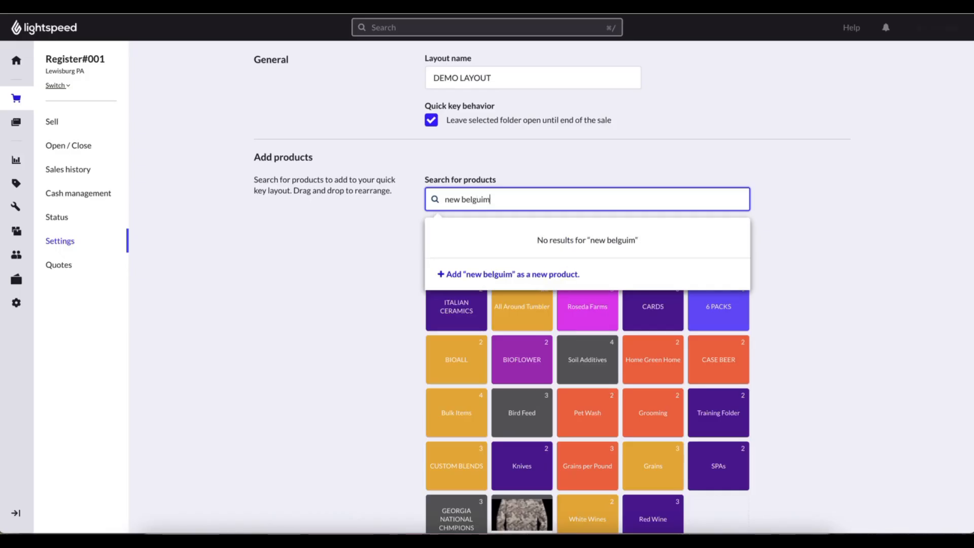
key("BackSpace")
key("BackSpace")
key("BackSpace")
key("BackSpace")
key("BackSpace")
key("BackSpace")
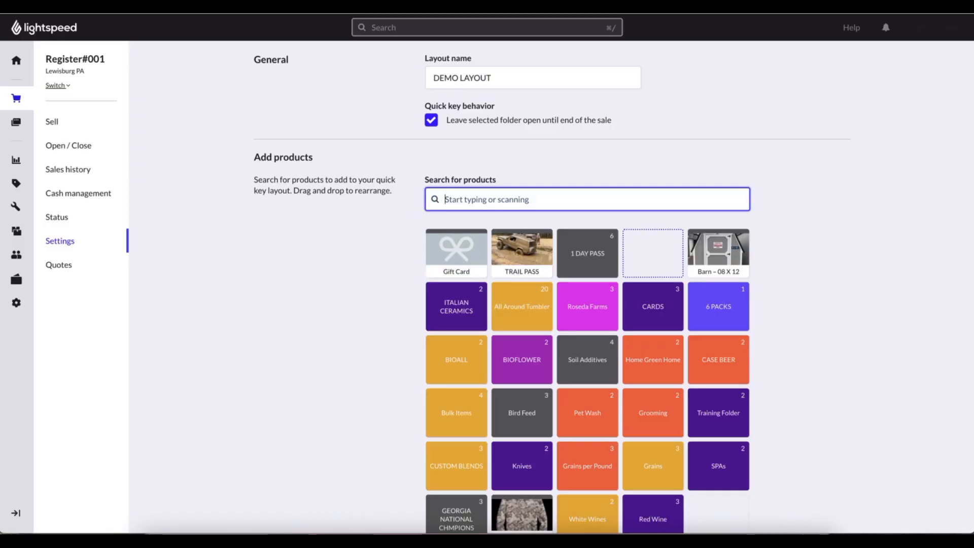
Add Miller Lite 24oz Can 6 Pack as a quick key and combine it with the Barn – 08 X 12 key into a folder.
type("miller")
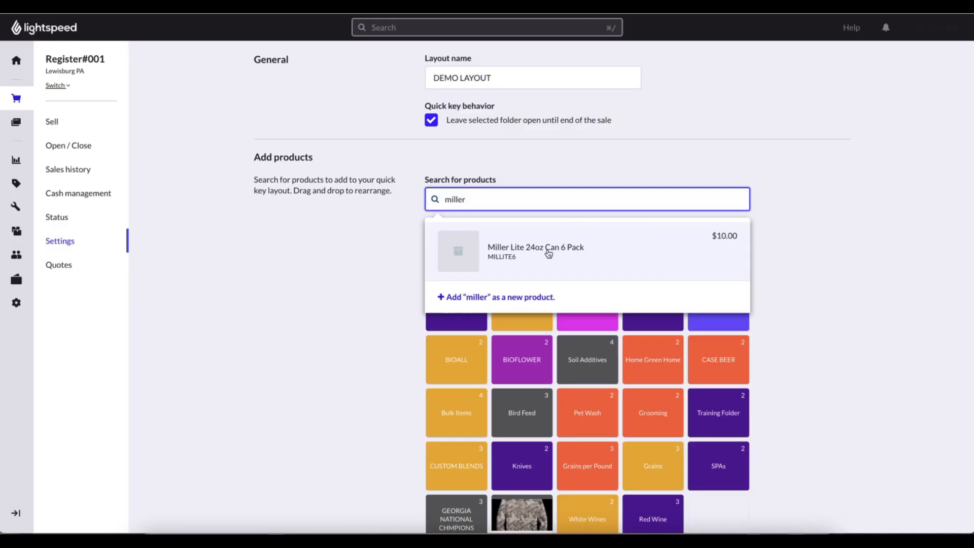
left_click(552, 252)
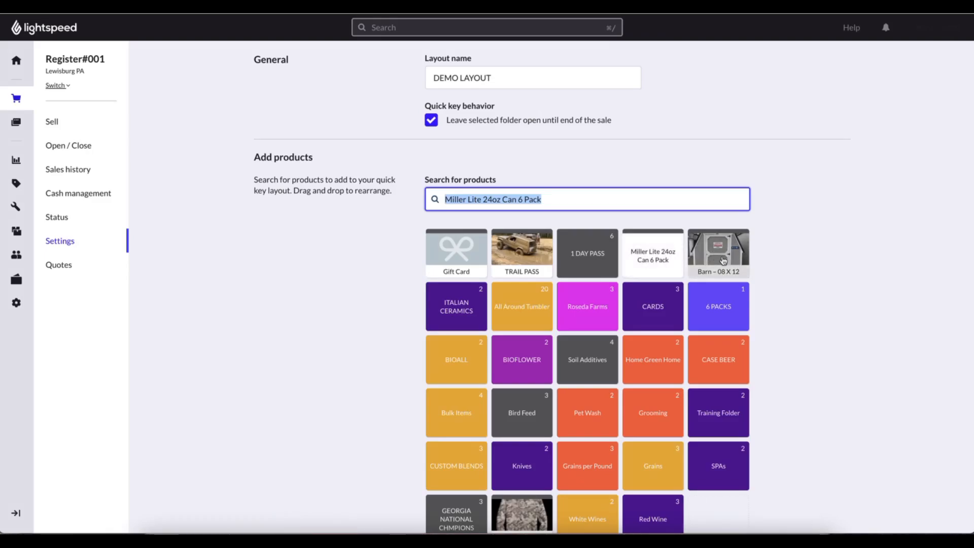
left_click_drag(726, 259, 647, 252)
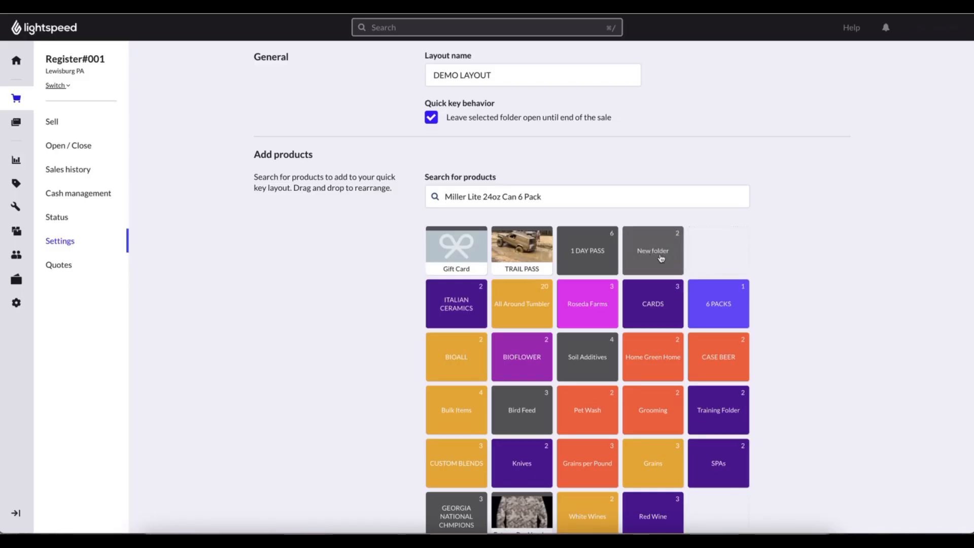
Label the new folder Random Items, give it the blue-violet colour, save it and close the folder.
left_click(659, 258)
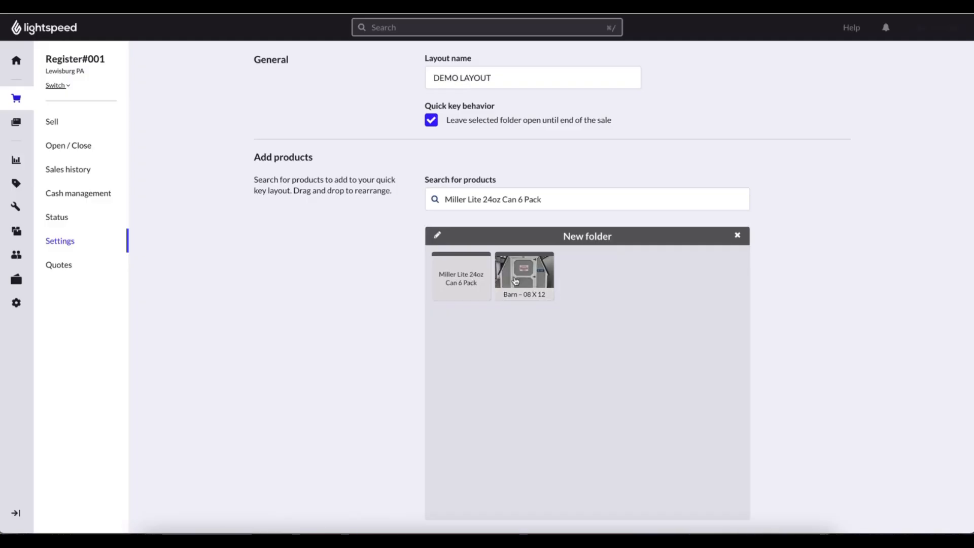
left_click(436, 235)
type("Random Items")
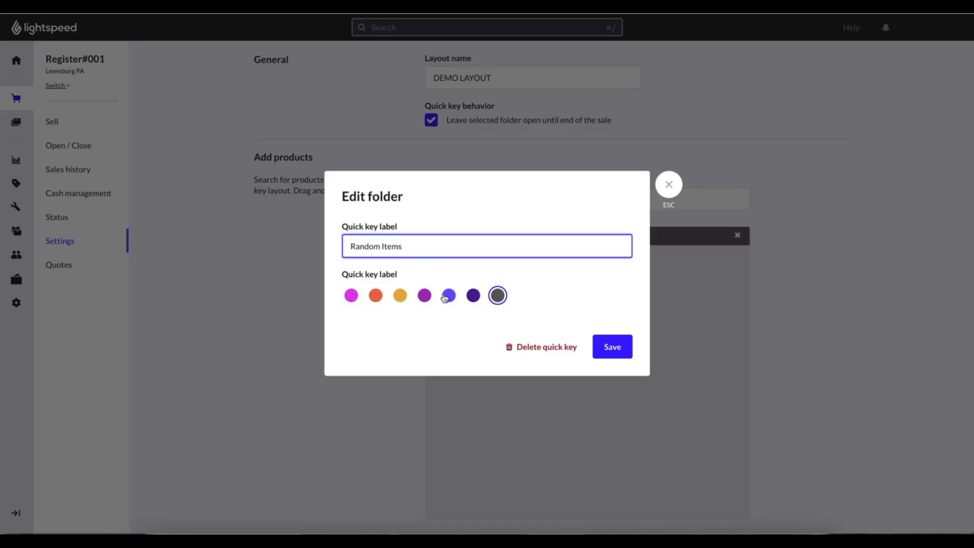
left_click(448, 295)
left_click(616, 347)
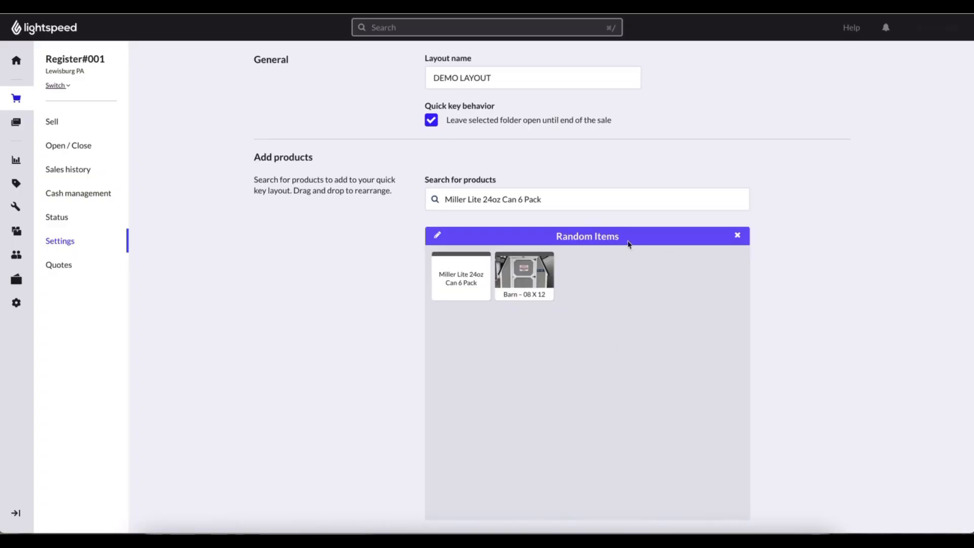
left_click(737, 235)
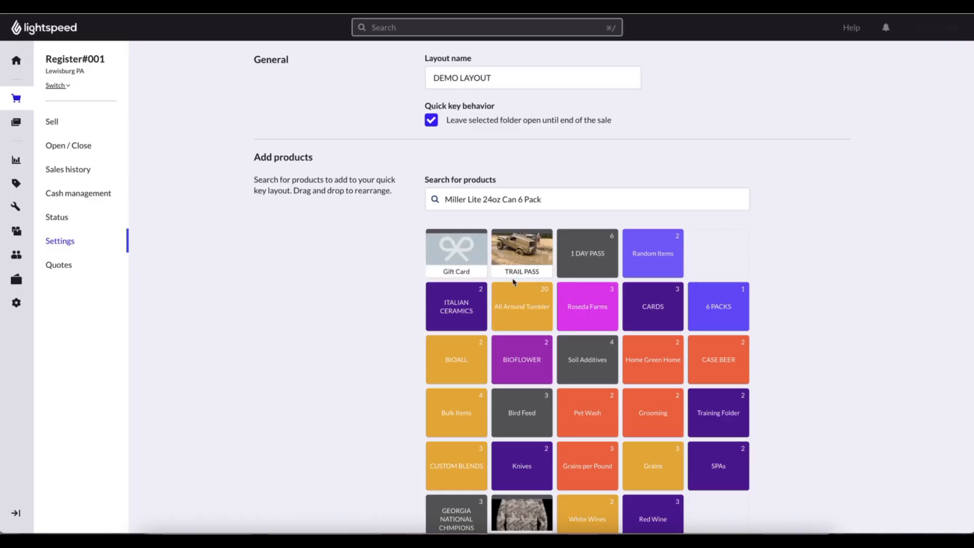
Finish editing DEMO LAYOUT and return to the list of quick key layouts.
scroll(513, 279, "up", 2)
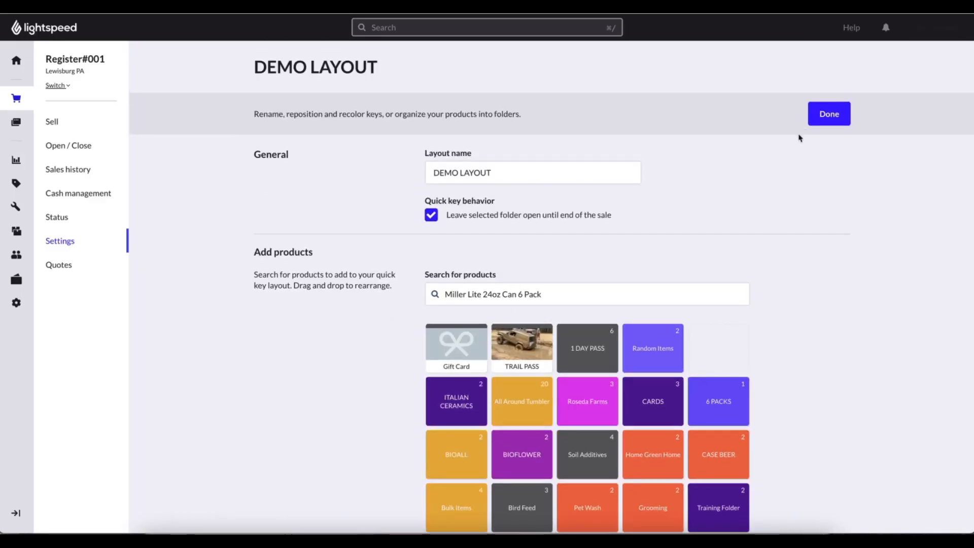
left_click(824, 115)
scroll(633, 341, "down", 5)
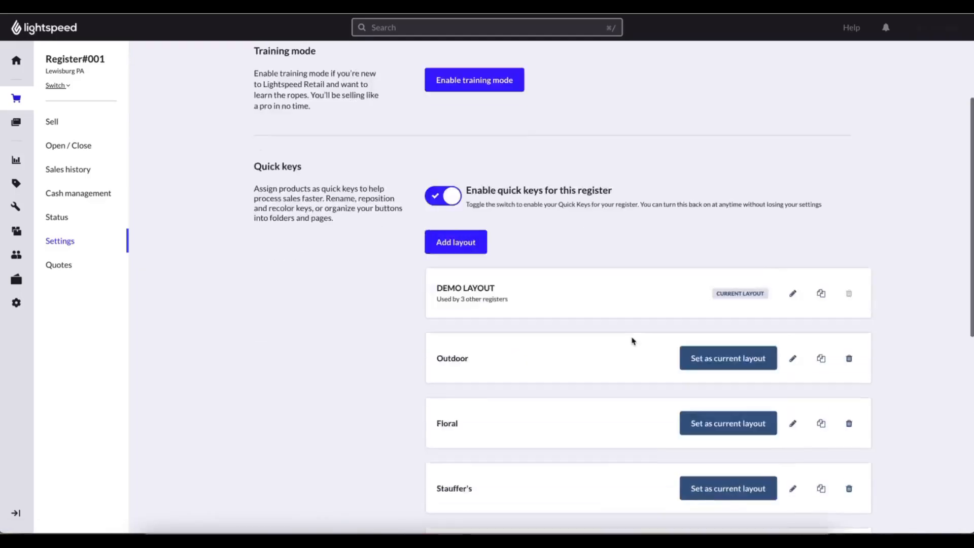